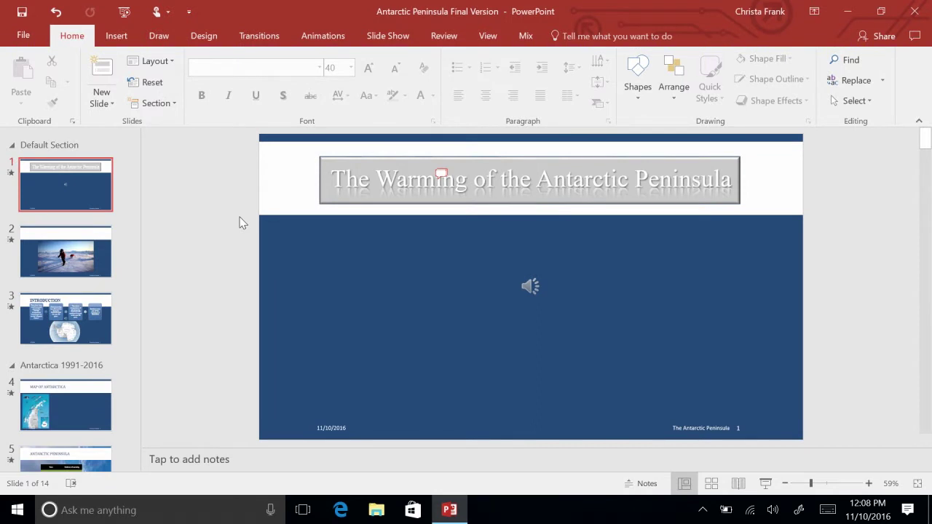
# Scroll the slide thumbnail pane down to bring slide 7 into view.
pyautogui.scroll(-1, 73, 326)
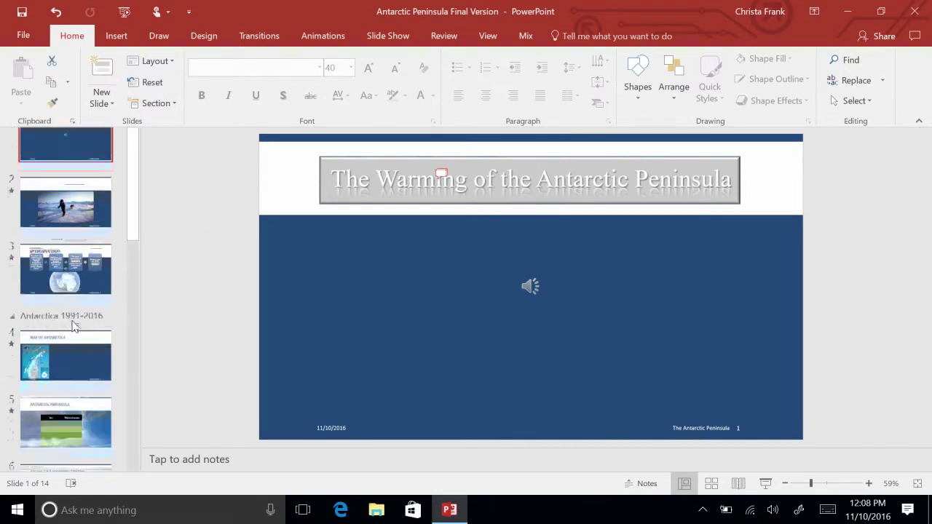
pyautogui.scroll(-5, 74, 326)
# On slide 7, replace the misspelled 'Auther' with the suggested 'Author' in the bullet list.
pyautogui.click(74, 326)
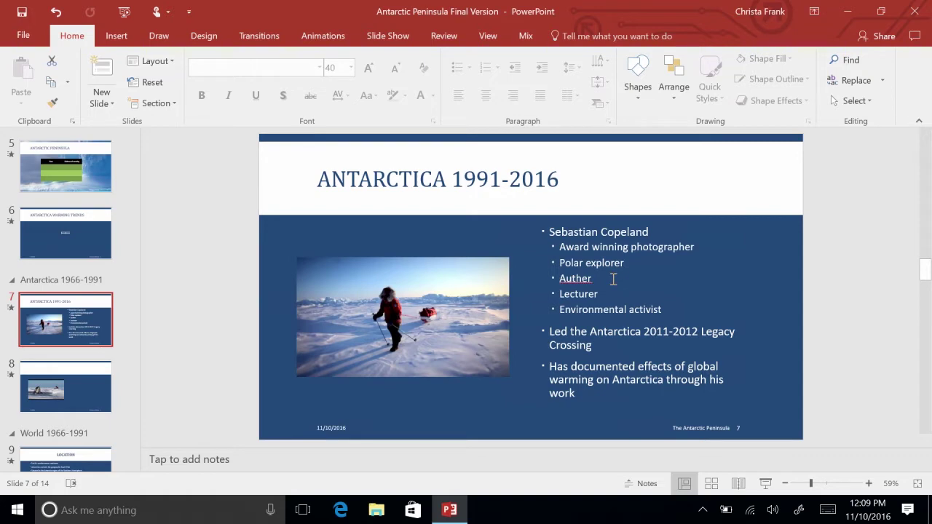
pyautogui.click(580, 279)
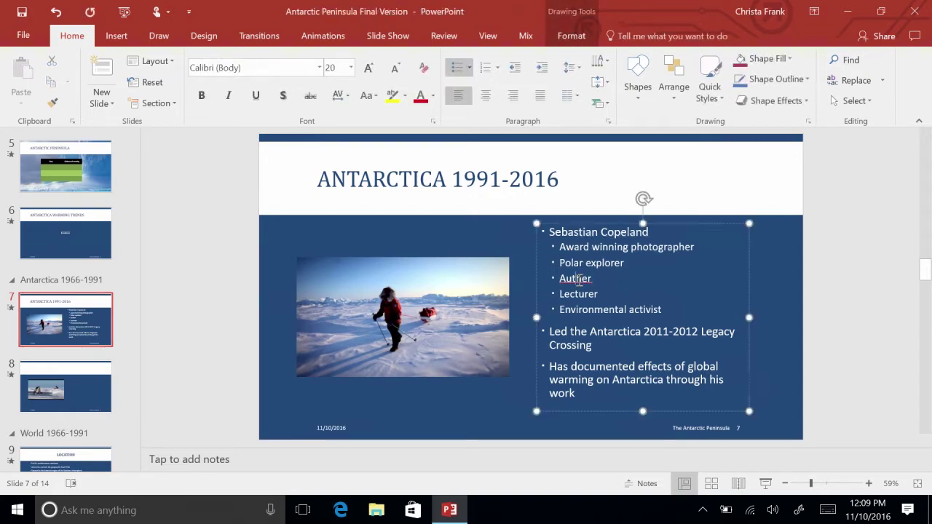
pyautogui.rightClick(579, 279)
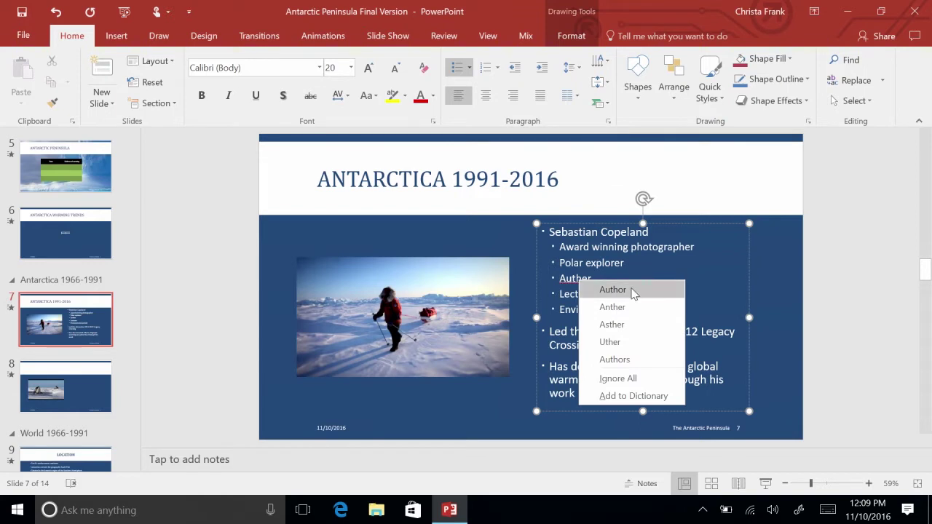
pyautogui.click(631, 292)
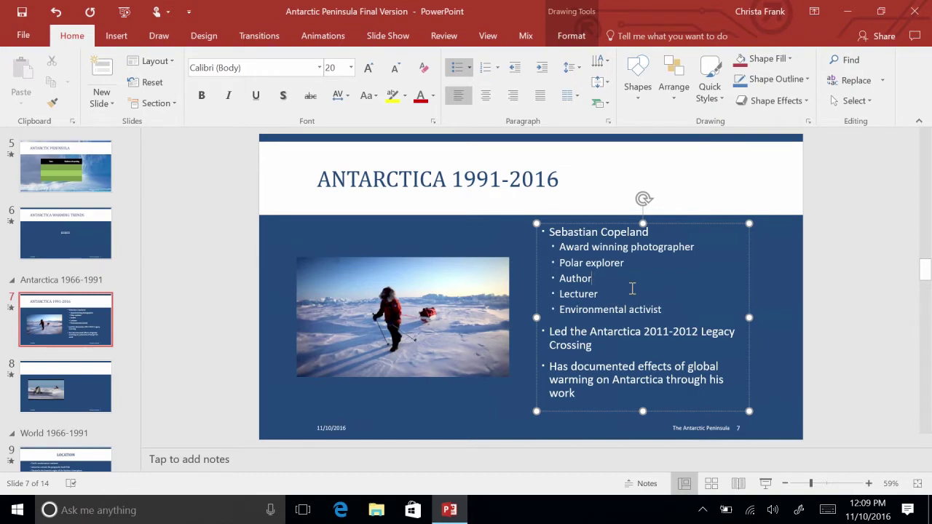
# Run Spelling from the Review tab on the whole deck and dismiss the 'Spell check complete' message.
pyautogui.click(442, 36)
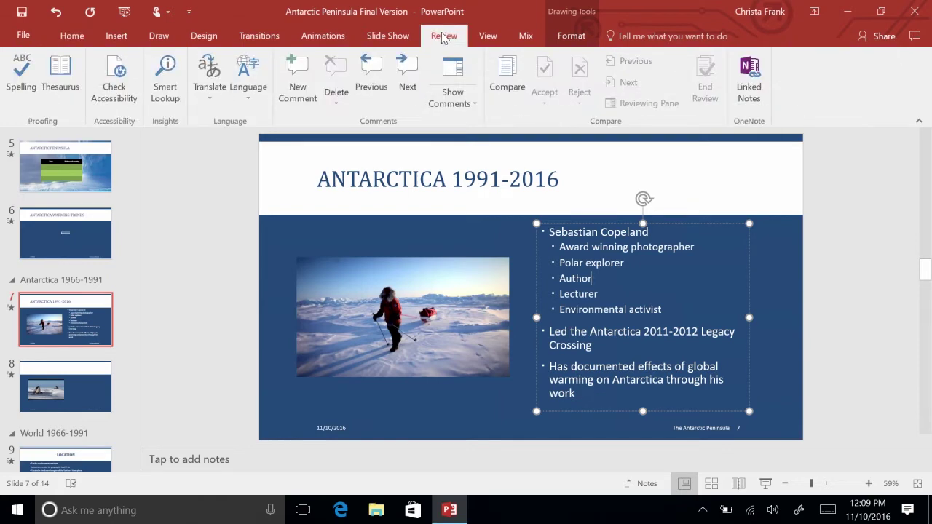
pyautogui.click(22, 82)
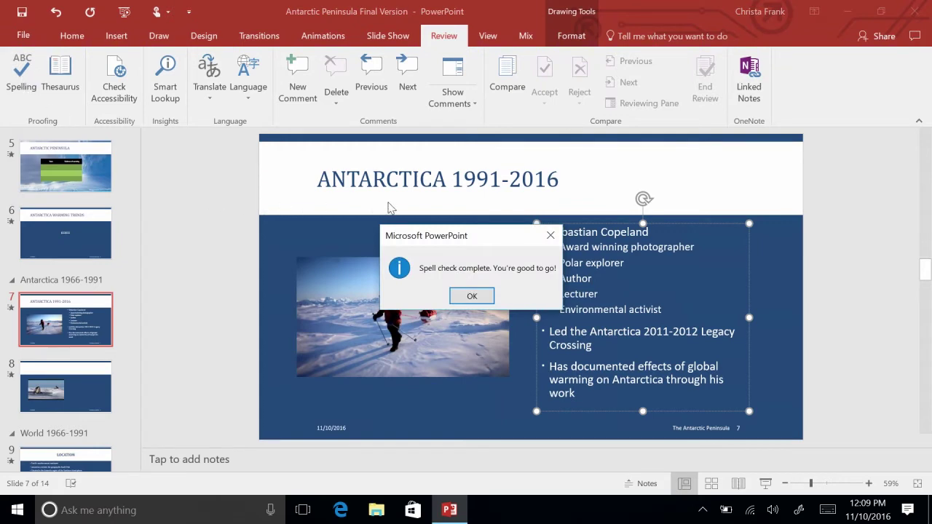
pyautogui.click(471, 296)
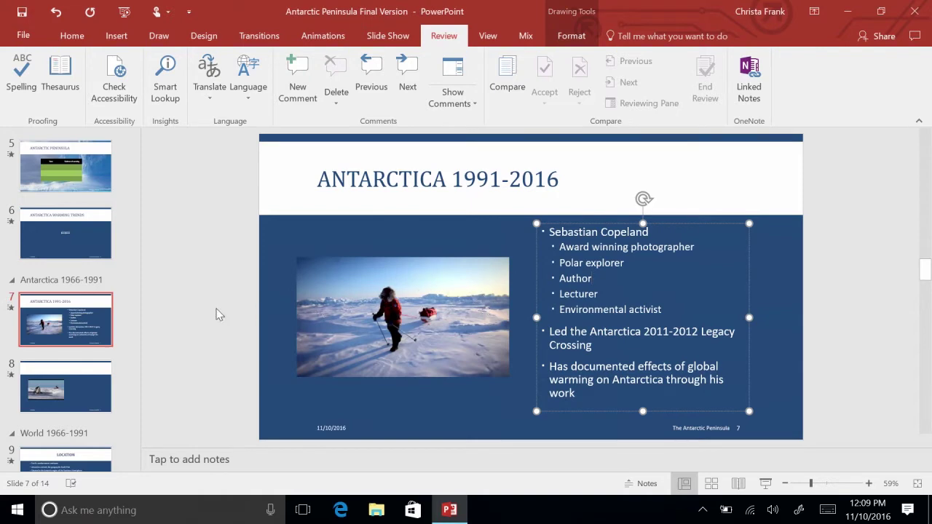
# On slide 11, view Thesaurus synonyms for 'large', then close the pane leaving the text unchanged.
pyautogui.scroll(-3, 51, 407)
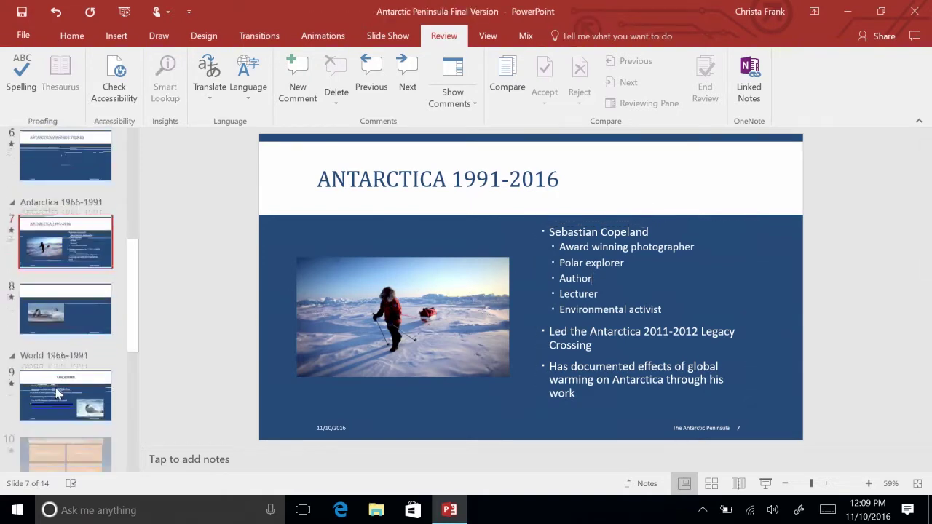
pyautogui.click(49, 423)
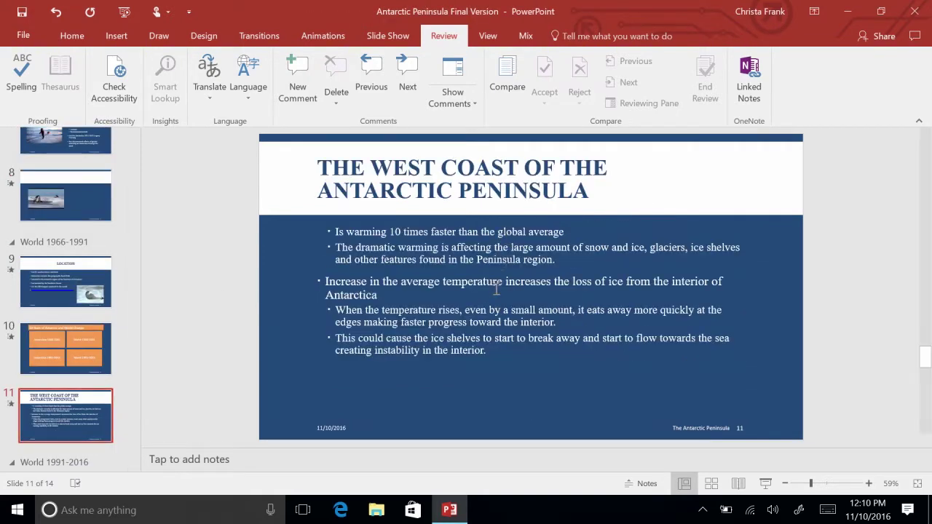
pyautogui.click(524, 247)
pyautogui.doubleClick(522, 247)
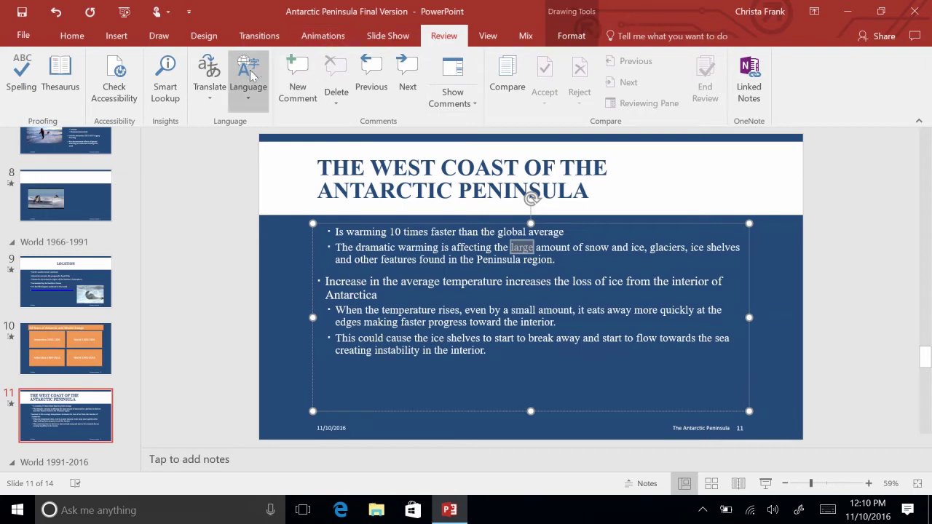
pyautogui.click(61, 81)
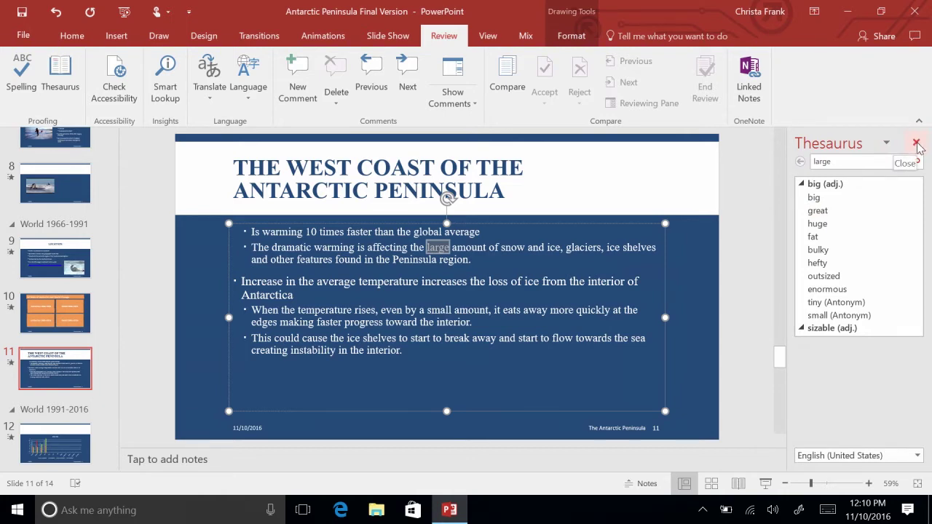
pyautogui.click(916, 143)
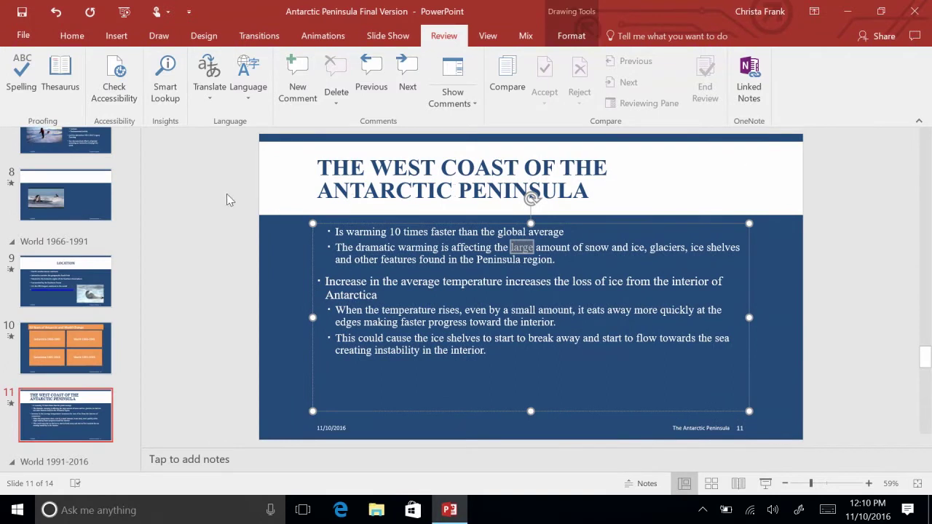
pyautogui.click(227, 195)
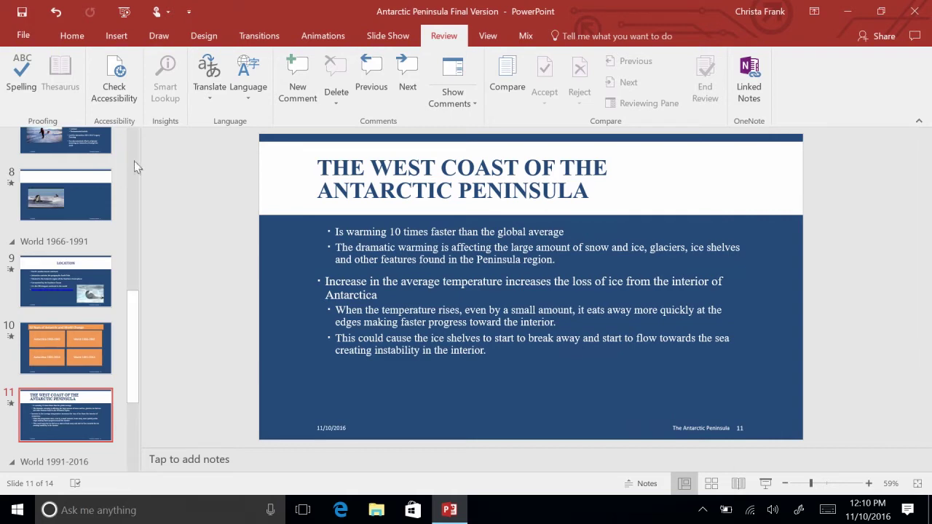
pyautogui.scroll(3, 130, 166)
pyautogui.scroll(5, 131, 166)
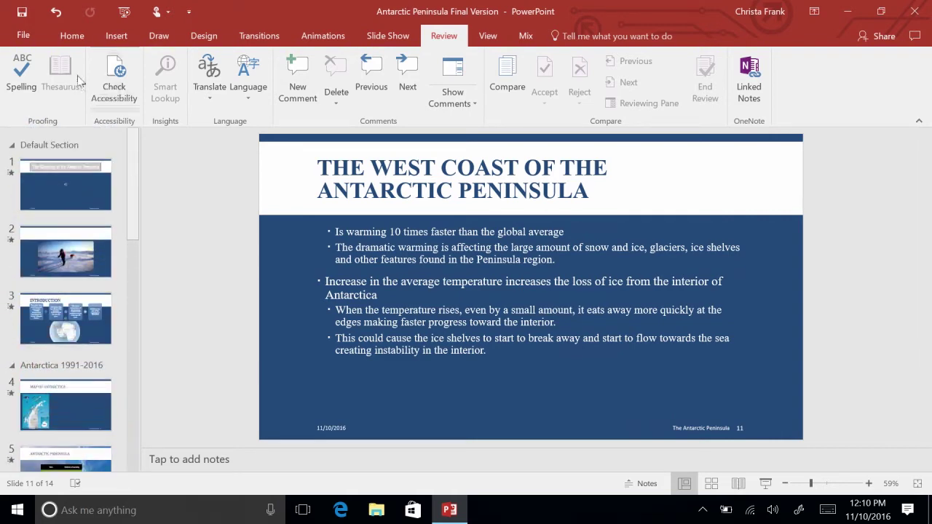
pyautogui.click(24, 36)
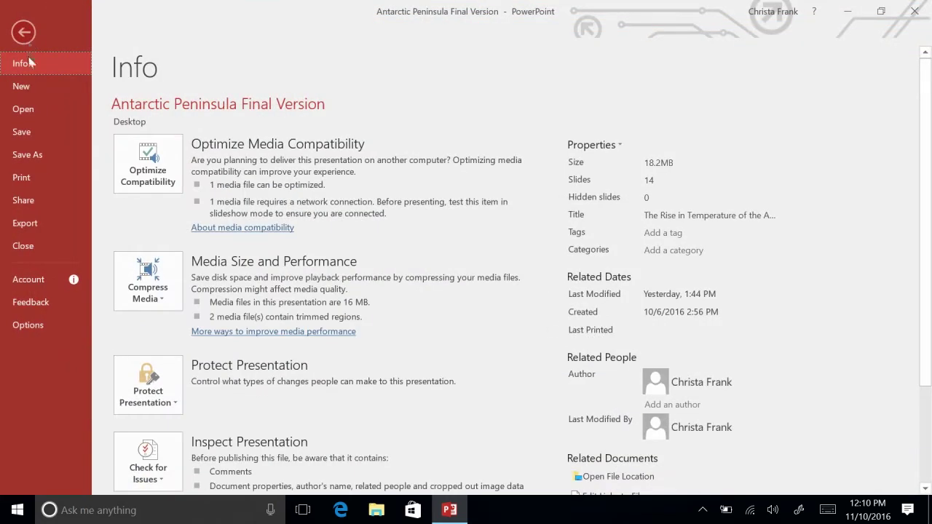
pyautogui.click(29, 154)
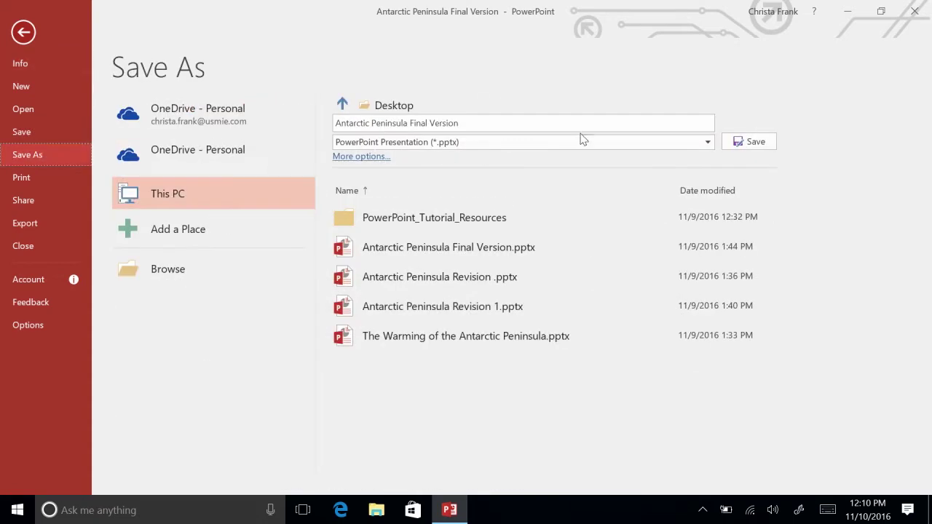
pyautogui.click(706, 142)
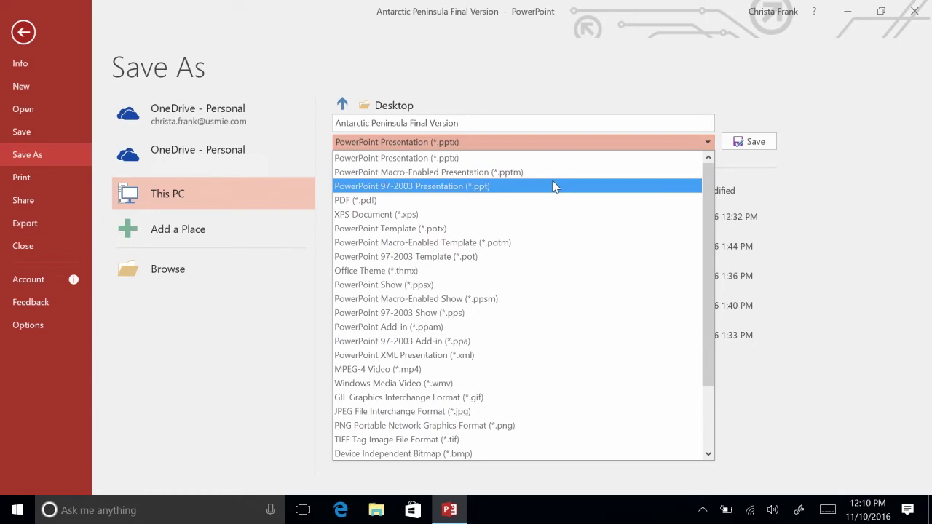
pyautogui.click(22, 32)
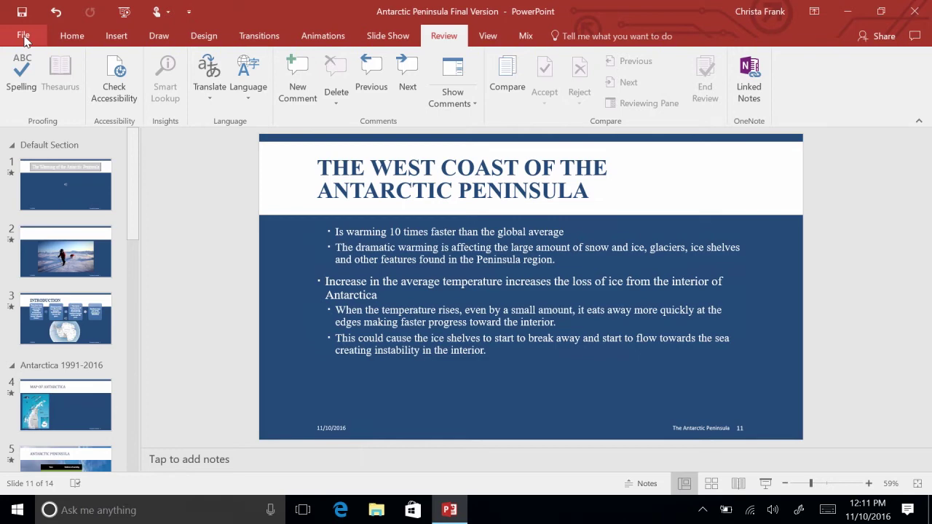
# Run Check Compatibility and review the flagged slide 12 chart and SmartArt on slides 3, 13, 14.
pyautogui.click(24, 37)
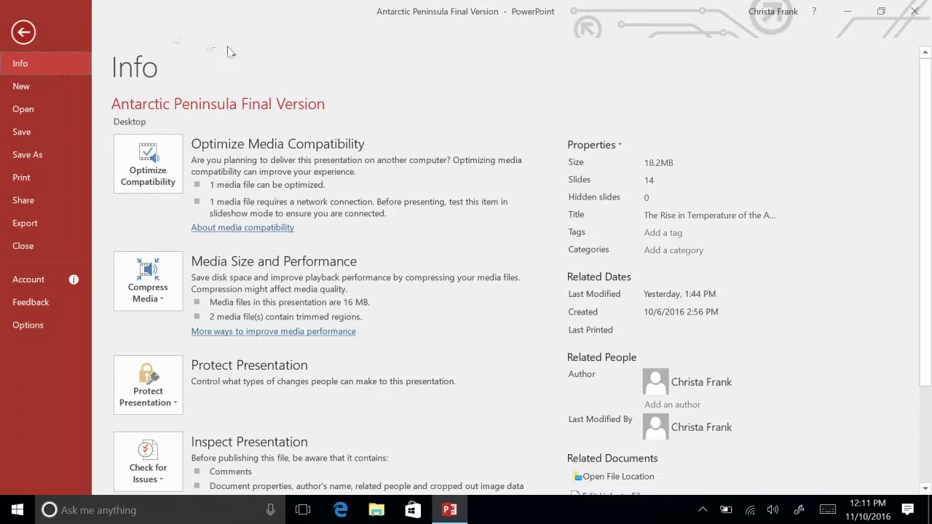
pyautogui.click(170, 478)
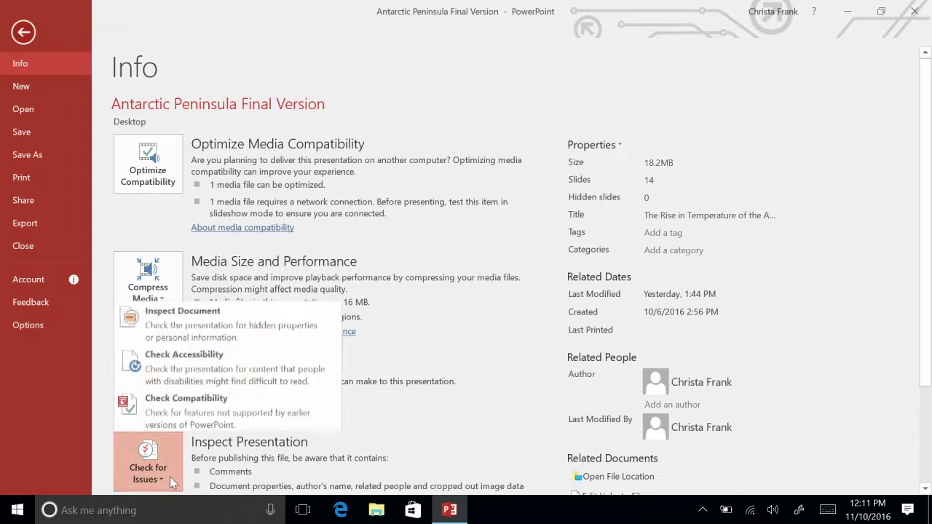
pyautogui.click(184, 405)
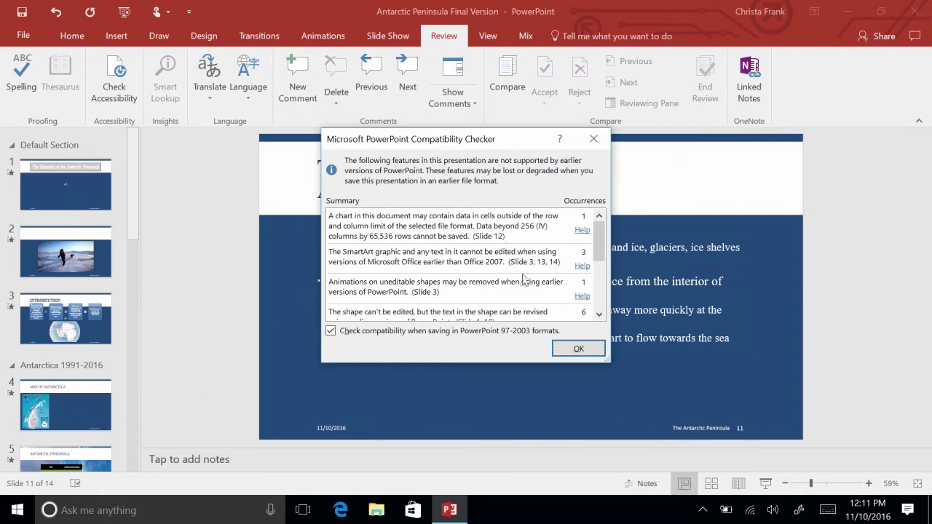
pyautogui.click(600, 298)
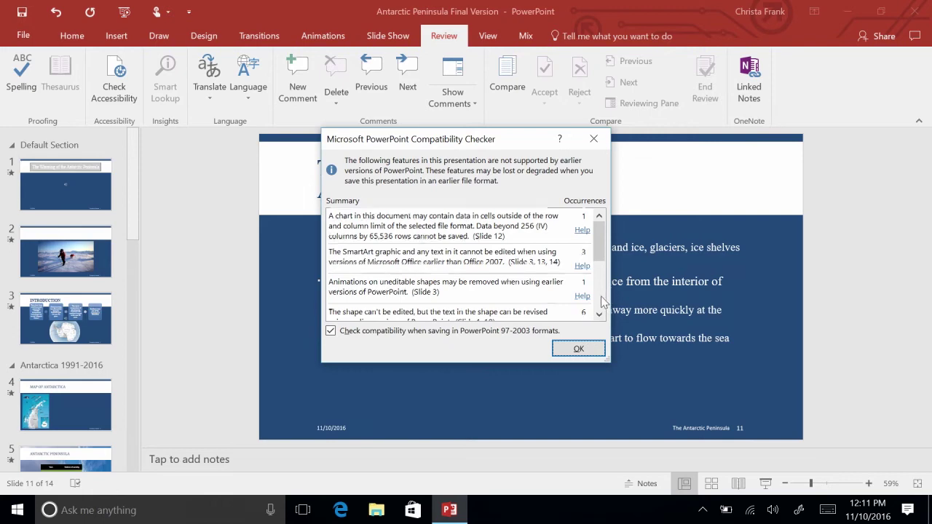
pyautogui.click(578, 350)
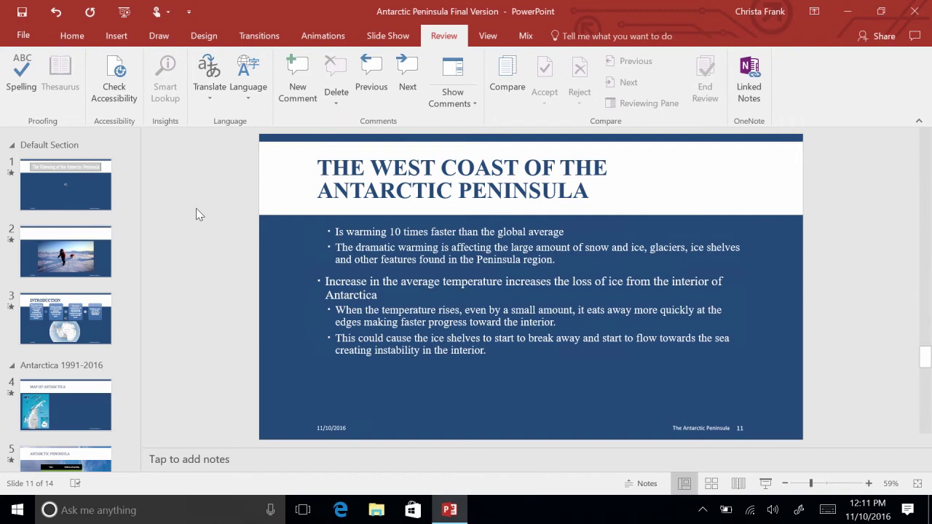
# Return to the File Info page for 'Antarctic Peninsula Final Version' after glancing at Export.
pyautogui.click(33, 38)
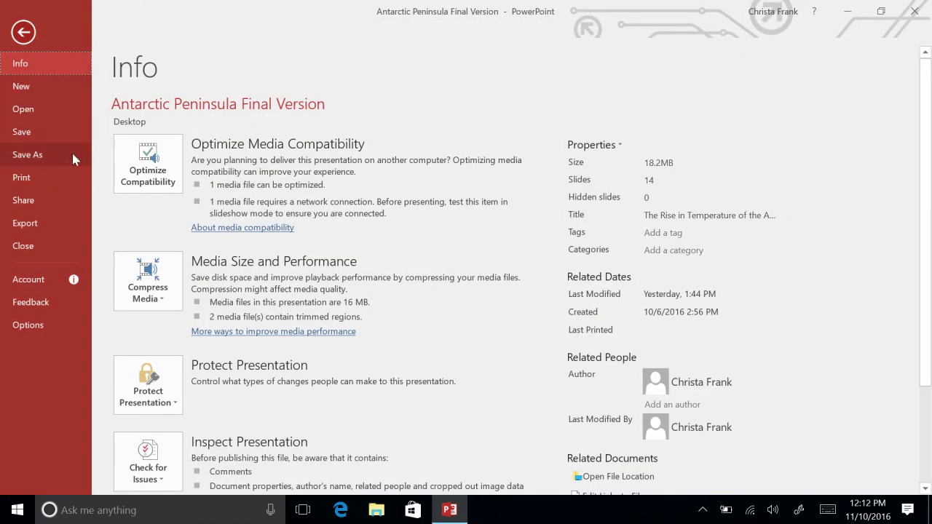
pyautogui.click(62, 230)
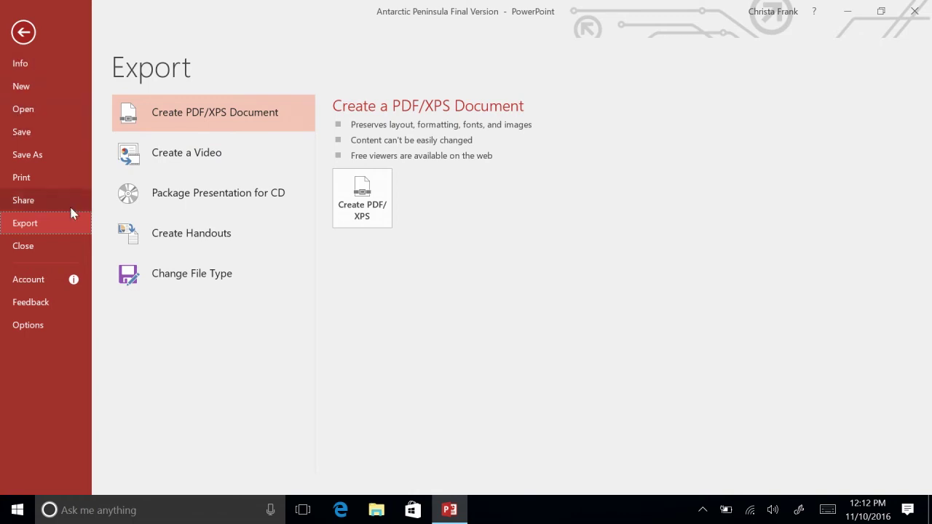
pyautogui.click(21, 64)
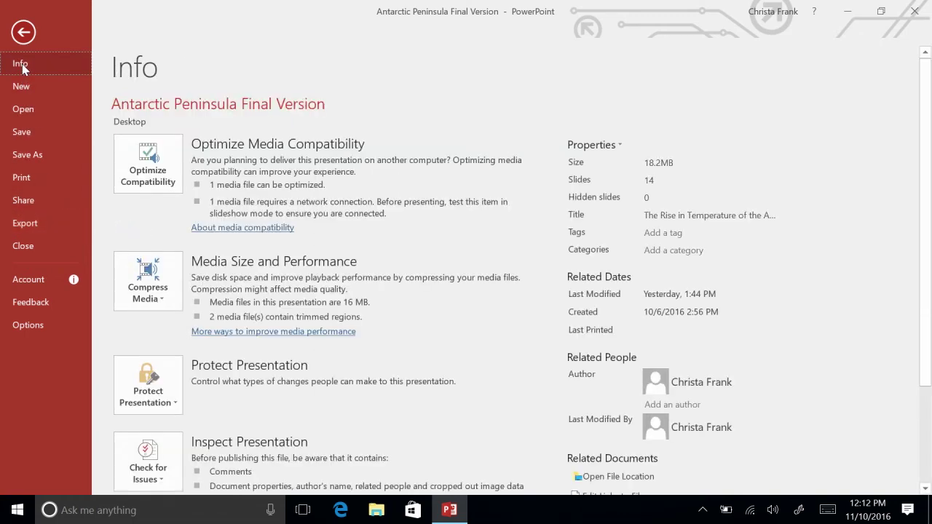
# Encrypt the presentation with a password, entering it and then re-entering it to confirm.
pyautogui.click(176, 403)
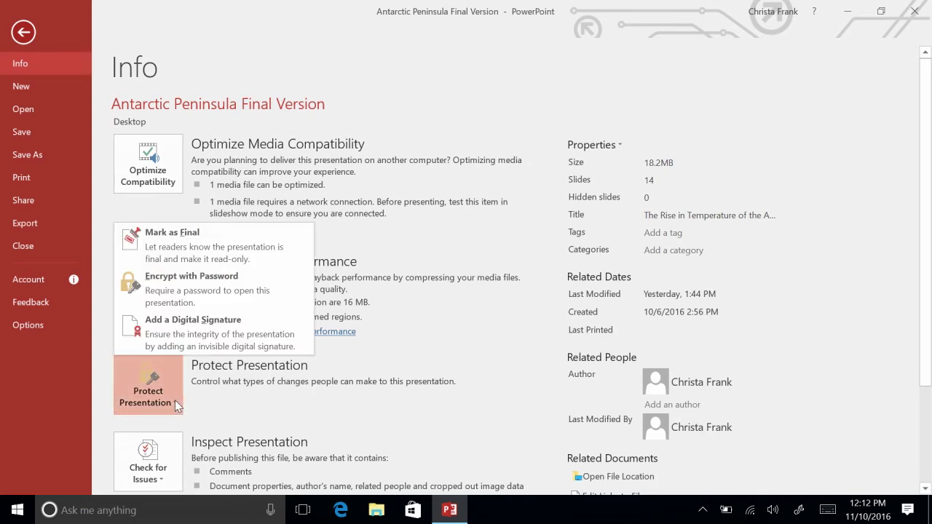
pyautogui.click(198, 291)
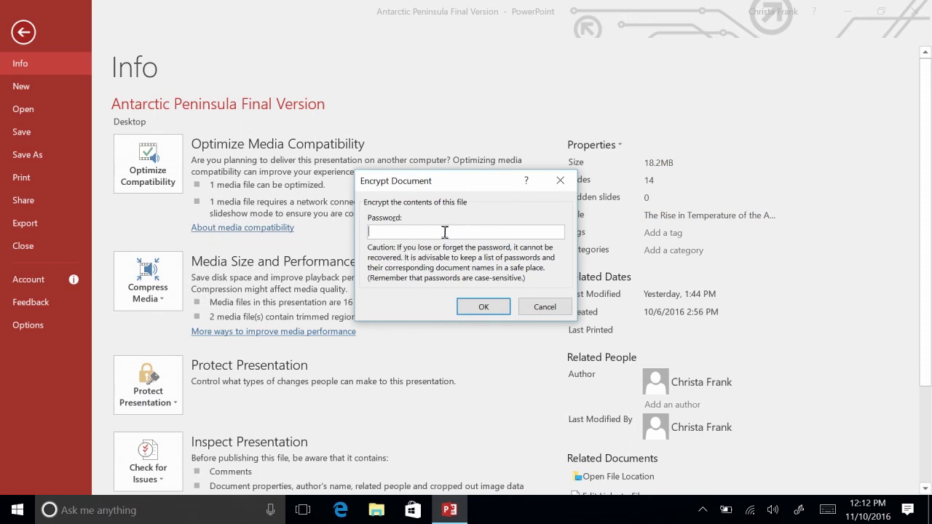
pyautogui.write('abcdefghi')
pyautogui.click(485, 306)
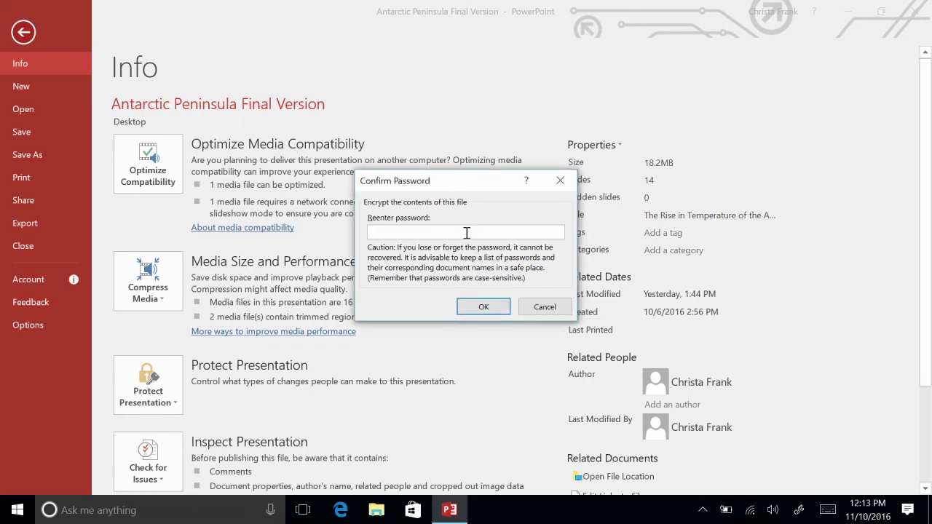
pyautogui.write('abcdef')
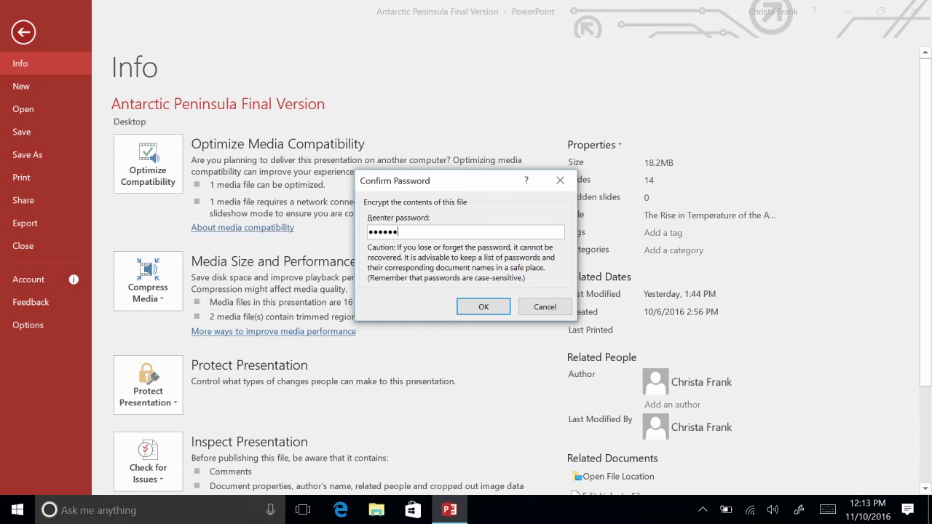